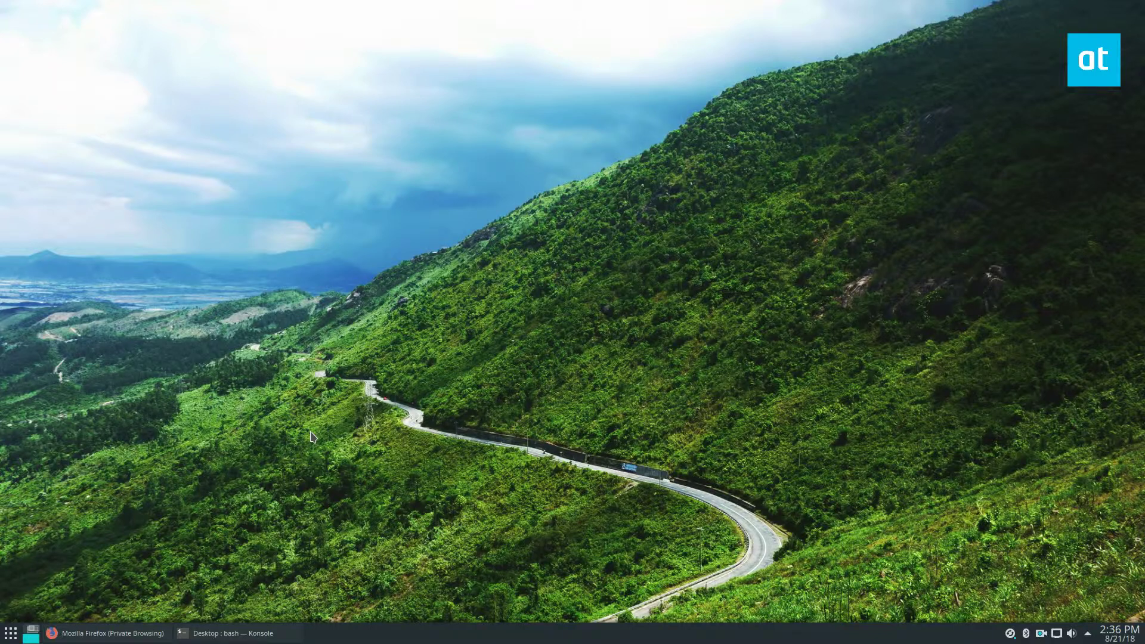
Open the KDE application launcher, dismiss it, and reopen it to search for an app.
key("super")
key("Escape")
key("super")
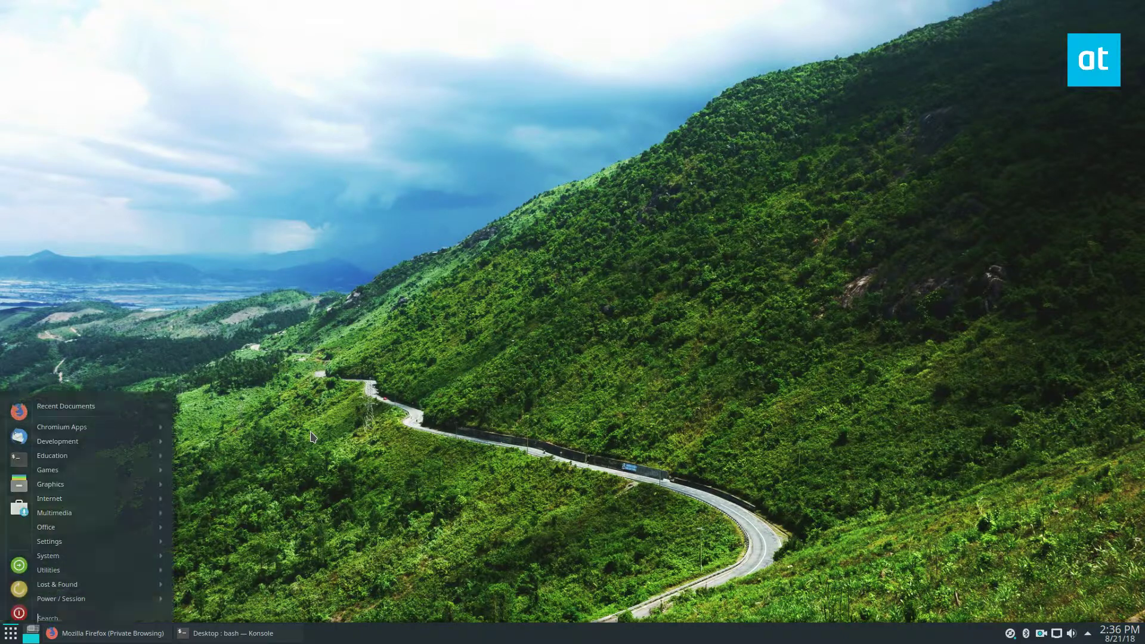
Launch Aegisub from the launcher search and reposition its window.
type("aegisub")
key("Return")
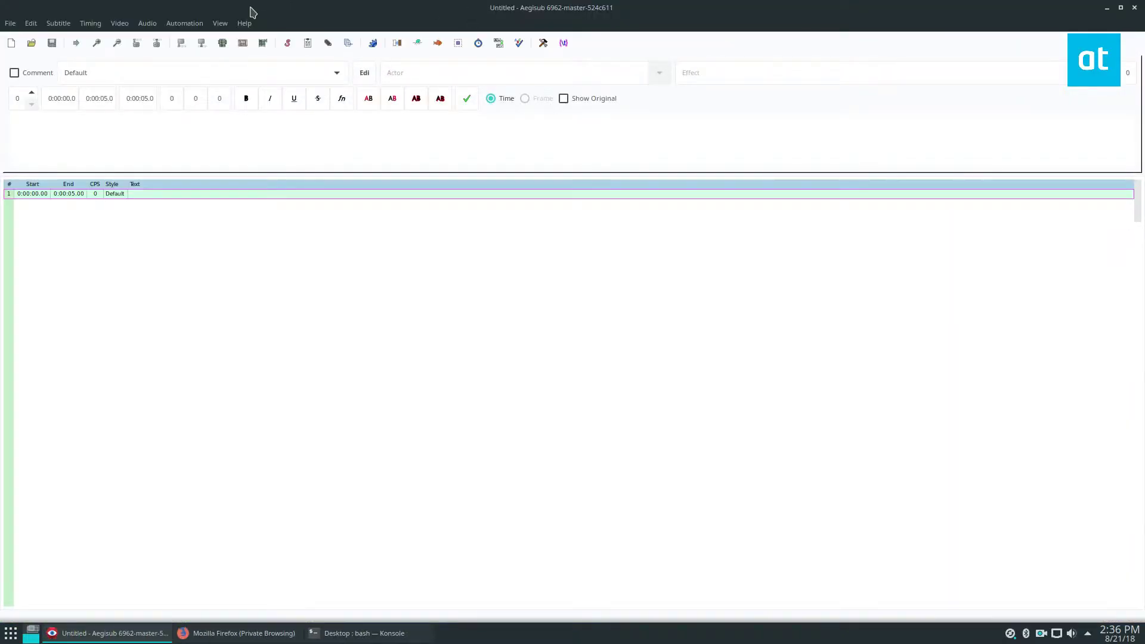
left_click_drag(250, 10, 256, 62)
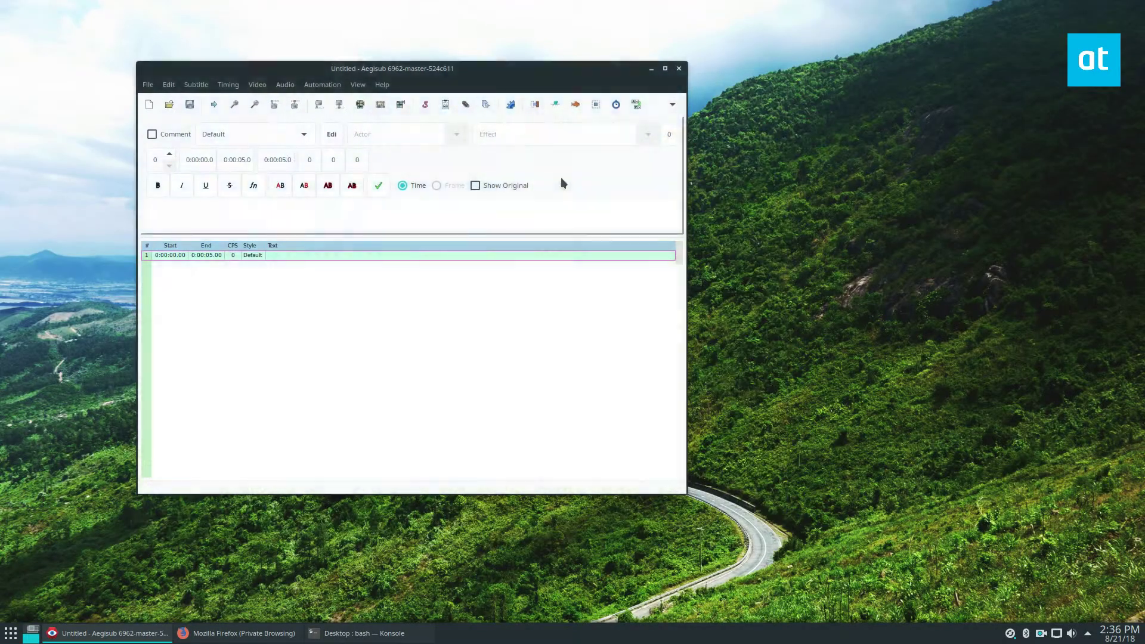
Open the cable-guy-movie .mp4 file as the project's video via Video > Open Video.
left_click(198, 85)
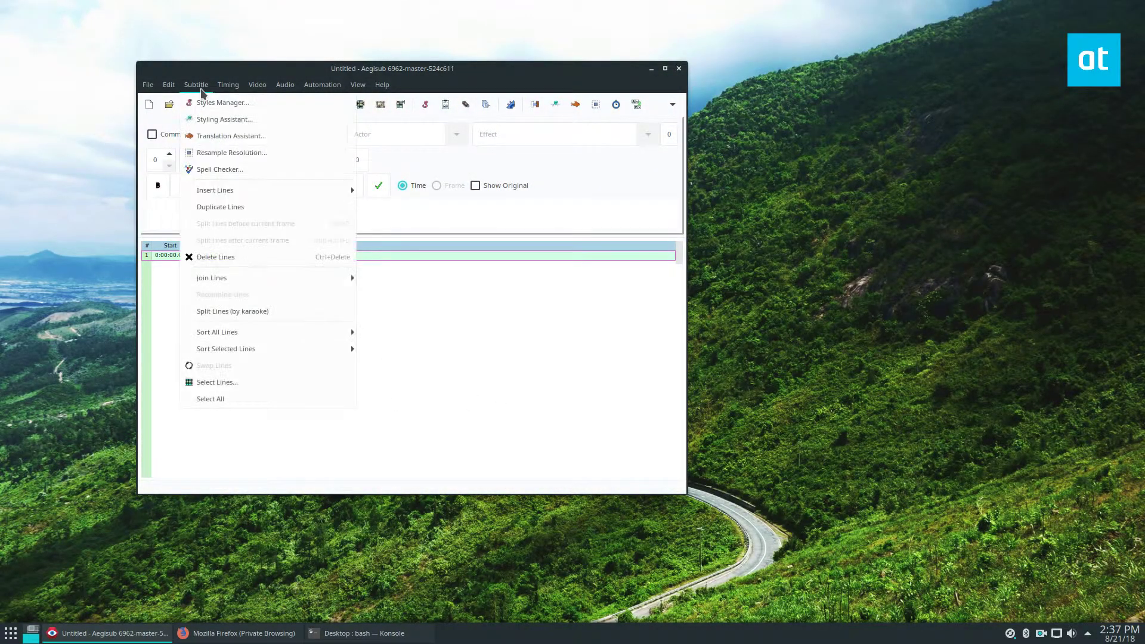
left_click(199, 87)
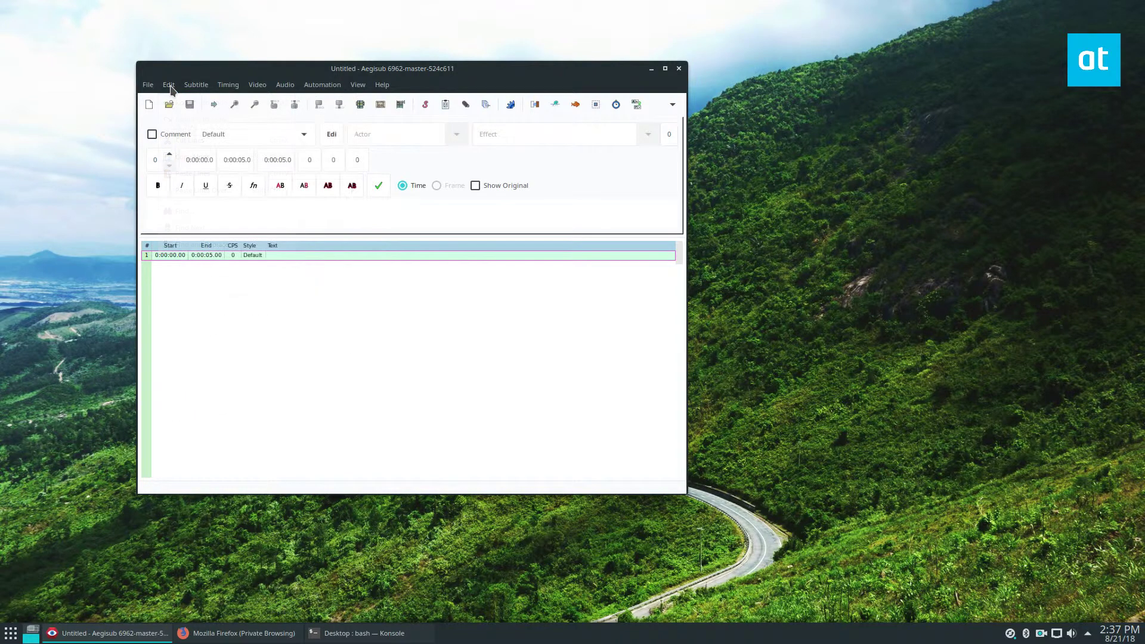
left_click(257, 85)
left_click(275, 104)
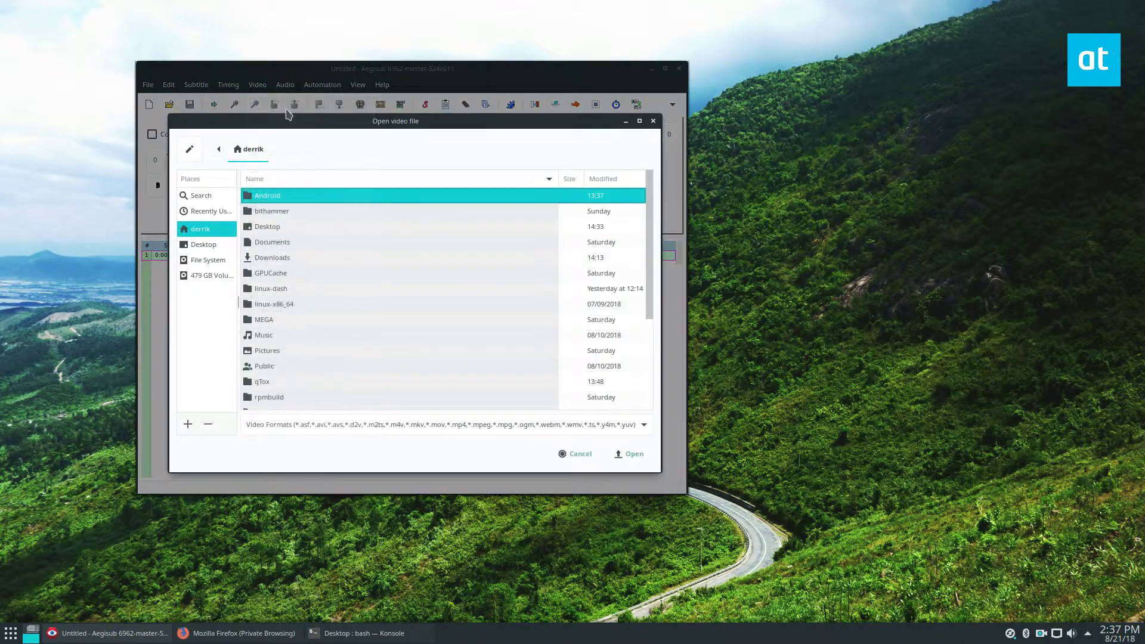
scroll(334, 256, "down", 5)
left_click(320, 403)
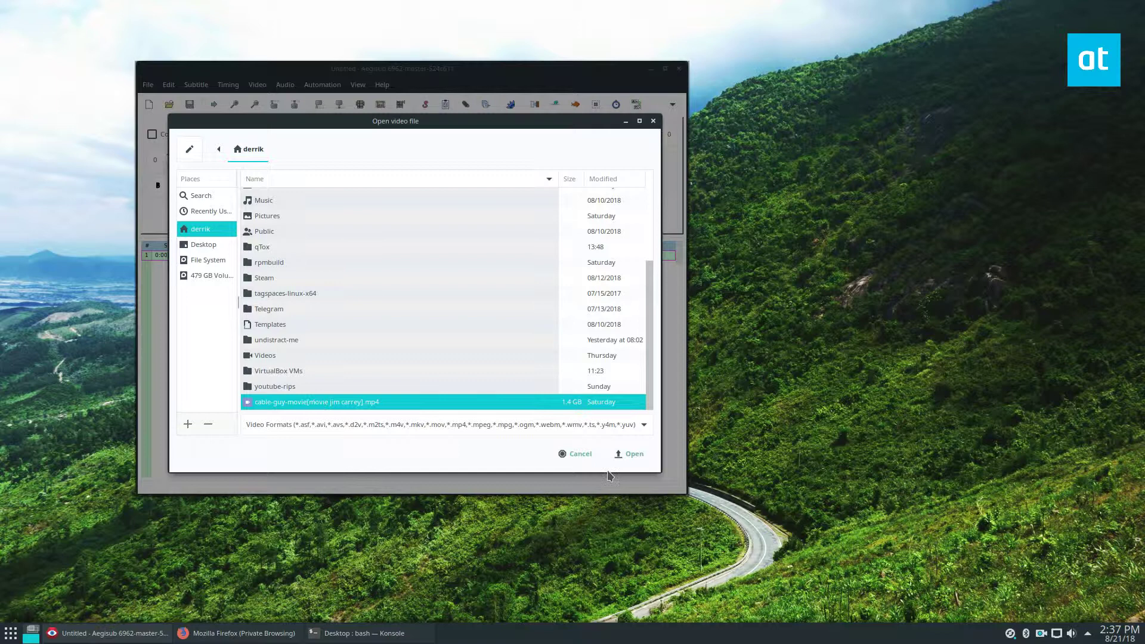
left_click(626, 454)
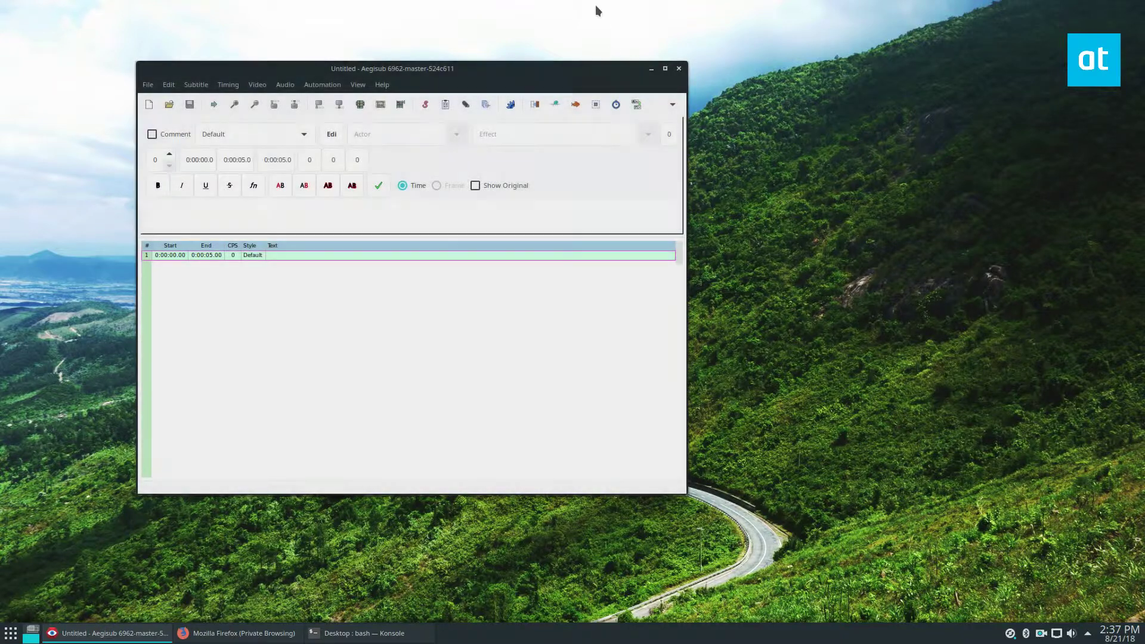
Maximize Aegisub, enlarge the audio waveform panel, and play the movie ahead to the hallway scene.
left_click(665, 68)
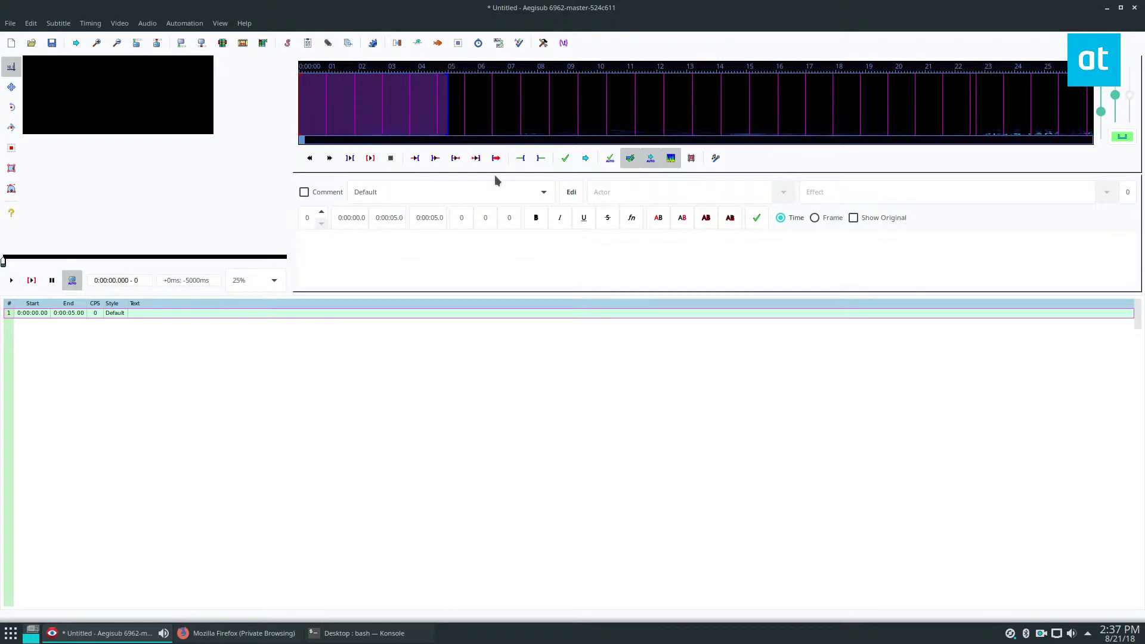
left_click_drag(497, 173, 496, 217)
left_click(11, 324)
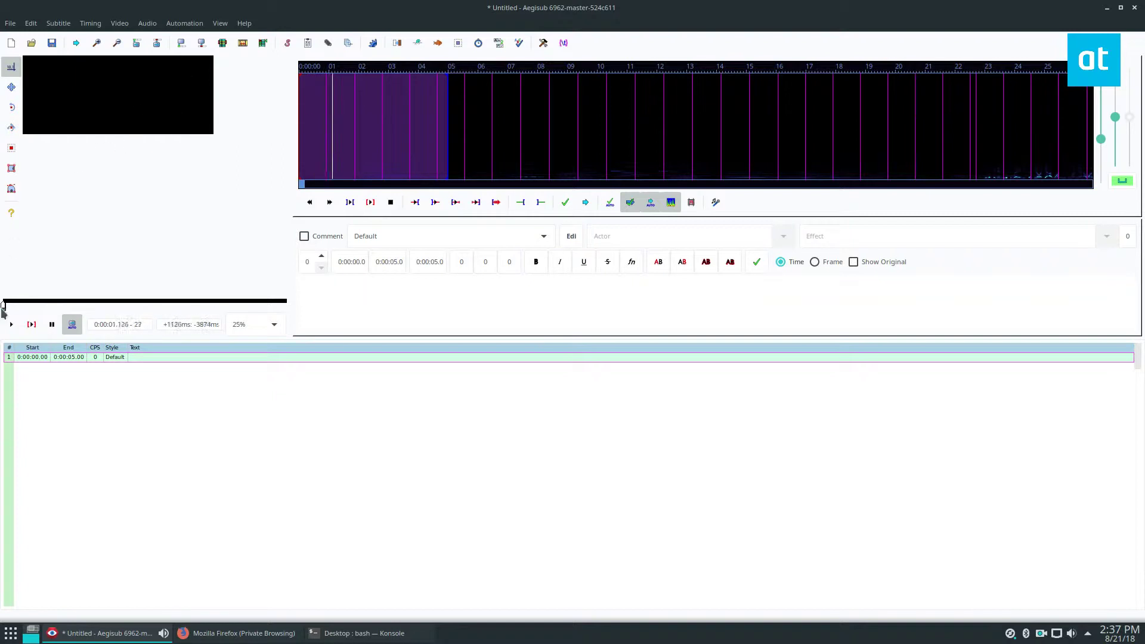
left_click_drag(3, 305, 15, 311)
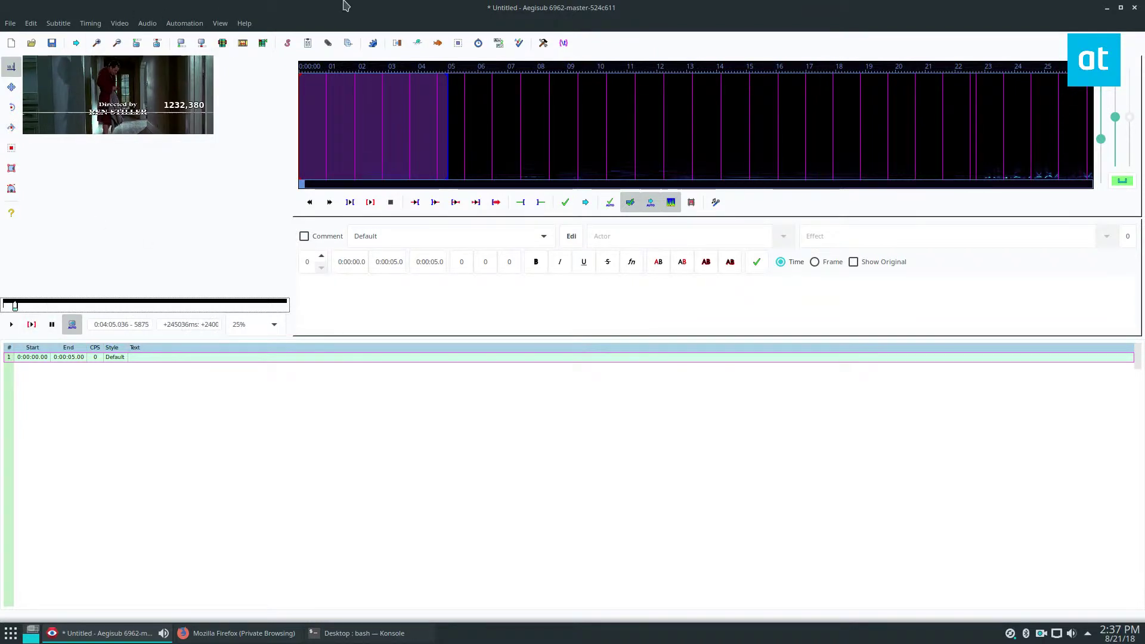
Select the Drag tool and set the video zoom to 100%.
left_click(10, 87)
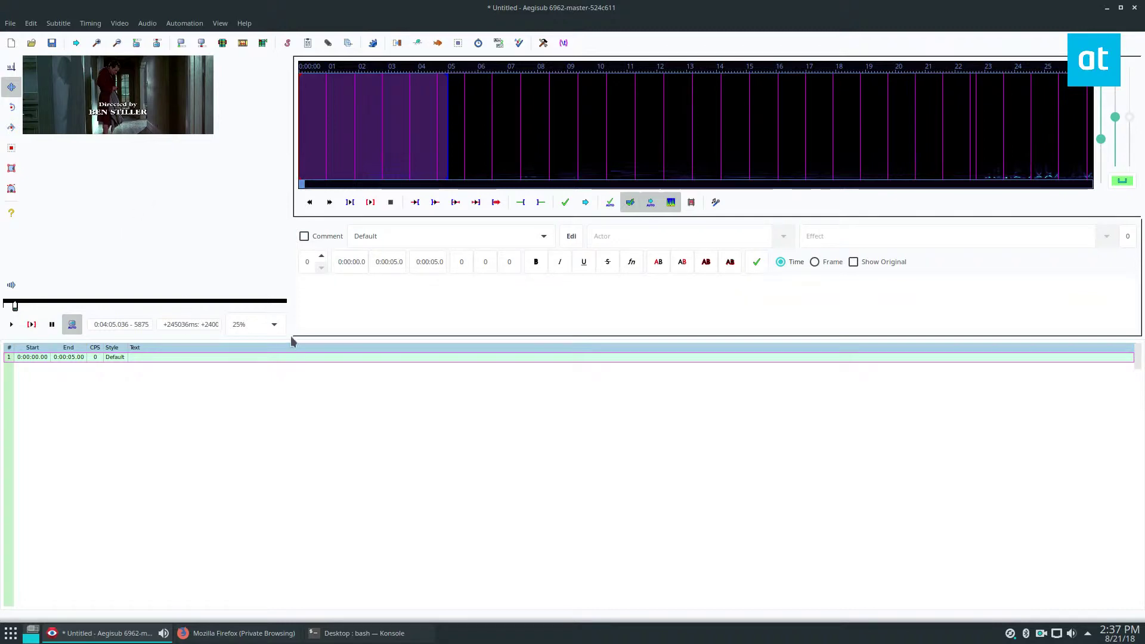
left_click(275, 324)
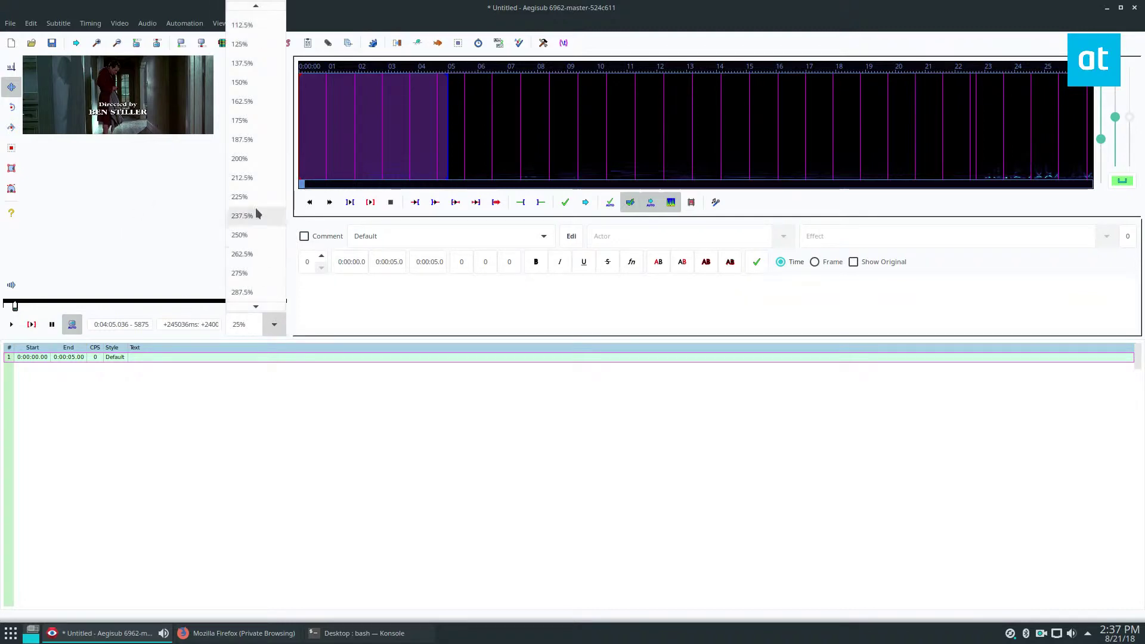
scroll(250, 62, "up", 5)
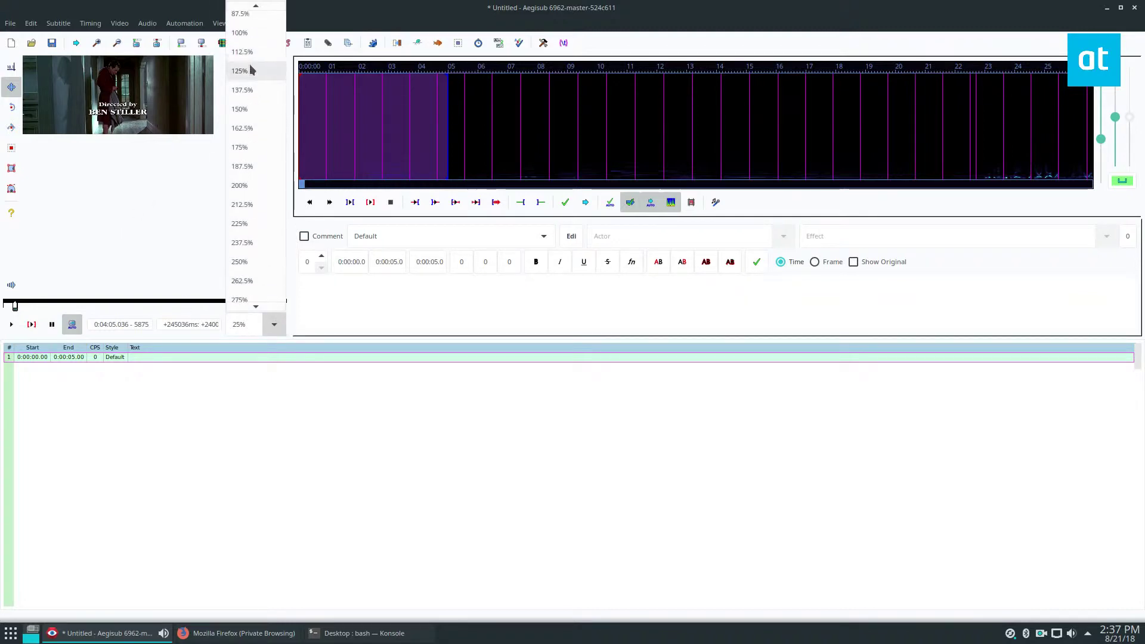
left_click(244, 54)
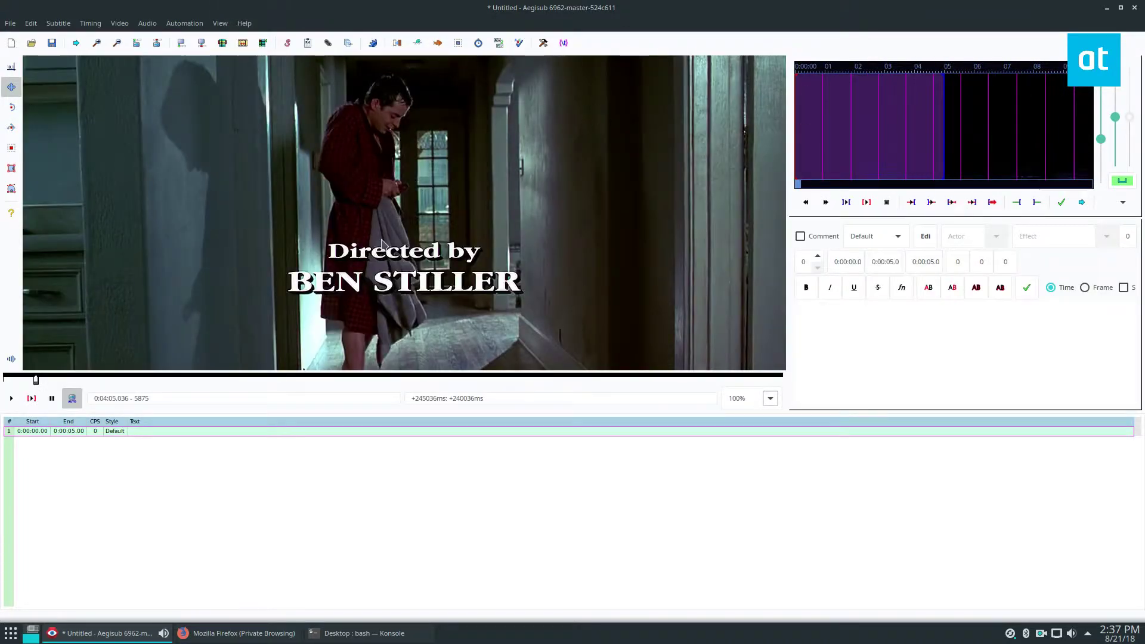
Mark the first subtitle line as a comment and add a blank second line after it.
left_click_drag(28, 383, 54, 387)
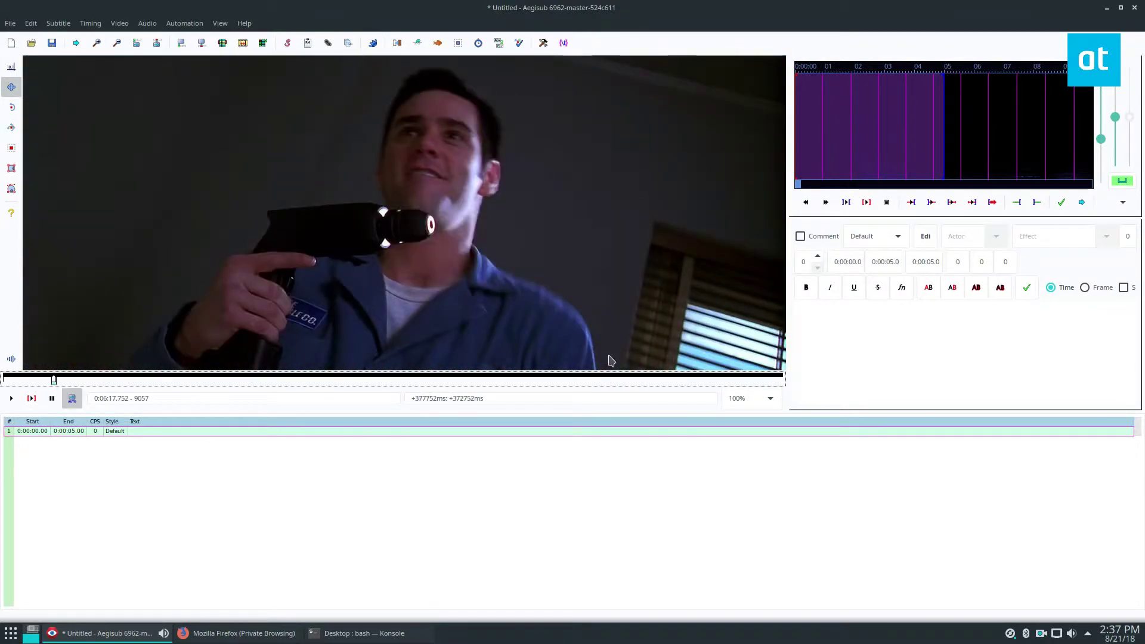
left_click(850, 336)
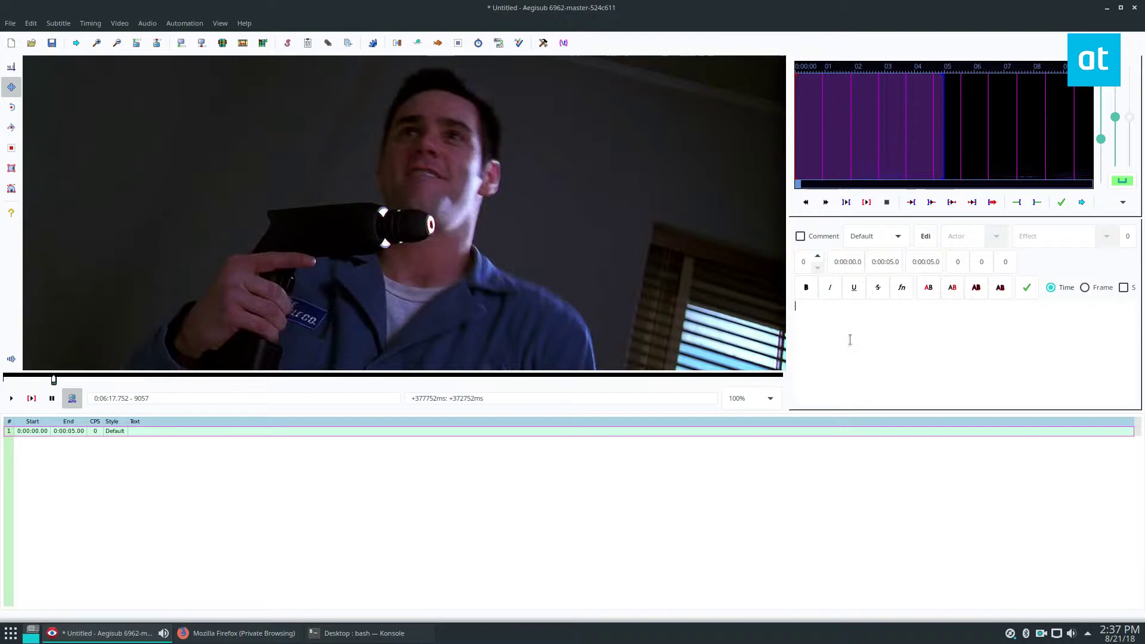
type("aaas")
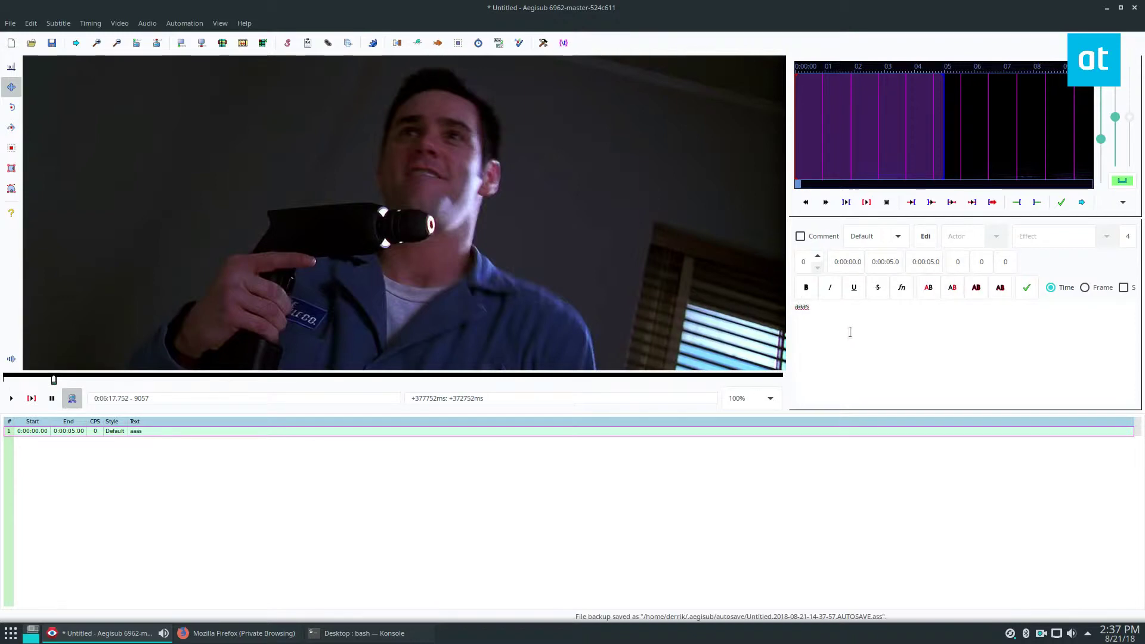
key("ctrl+a")
key("BackSpace")
left_click(821, 238)
left_click(818, 328)
type("a")
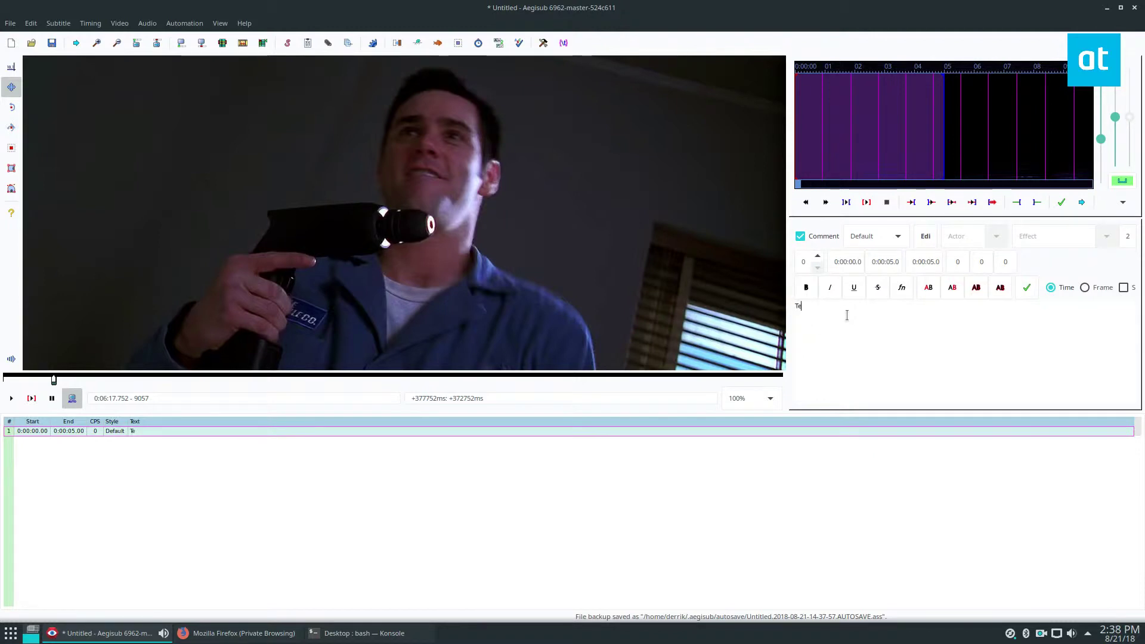
key("Return")
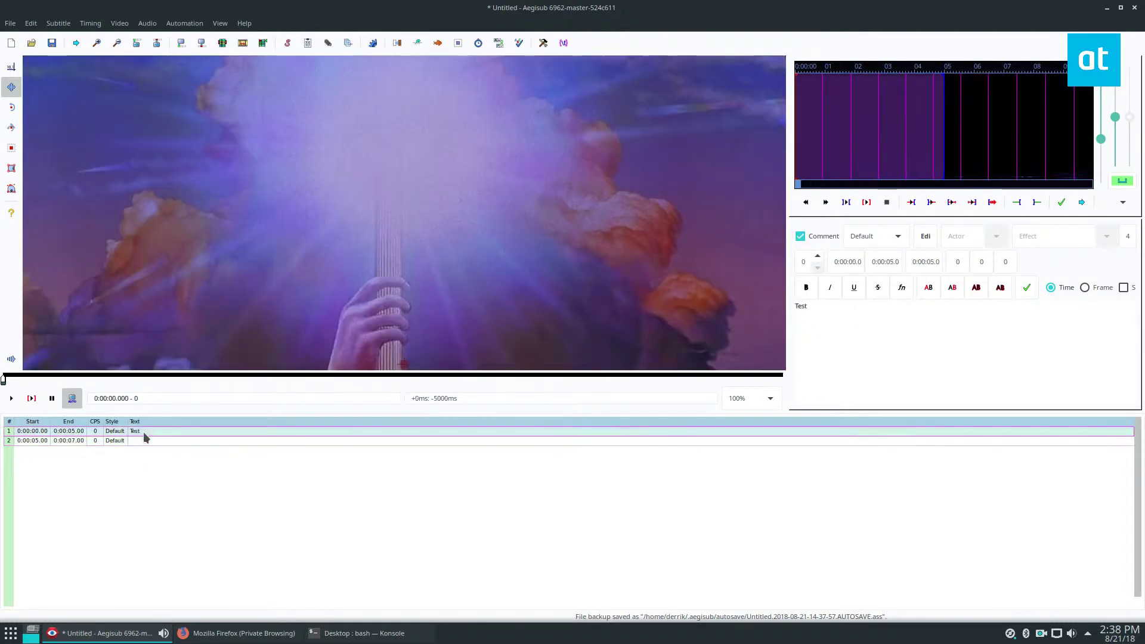
Retime the commented Test line to start at 0:00:06.00.
left_click(141, 431)
left_click(10, 400)
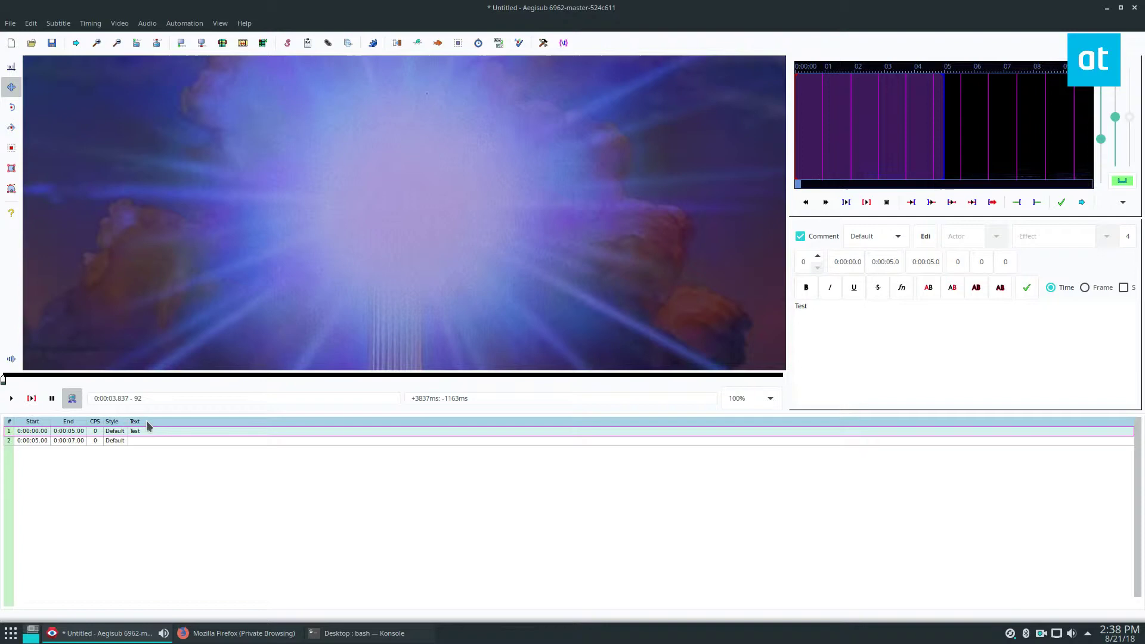
left_click(845, 261)
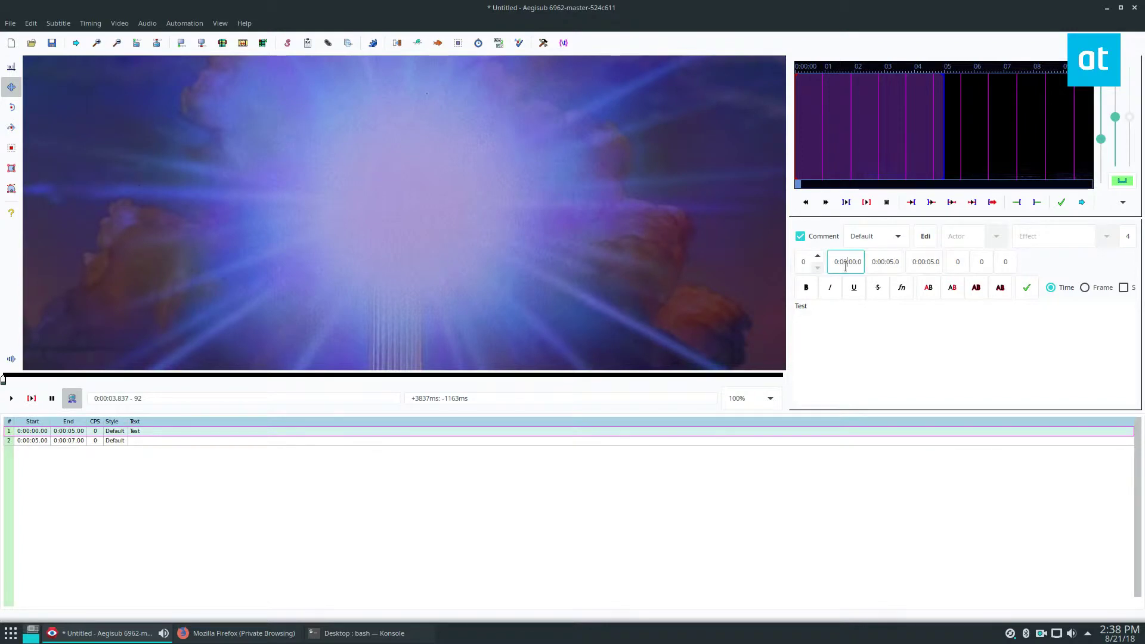
left_click_drag(131, 398, 93, 397)
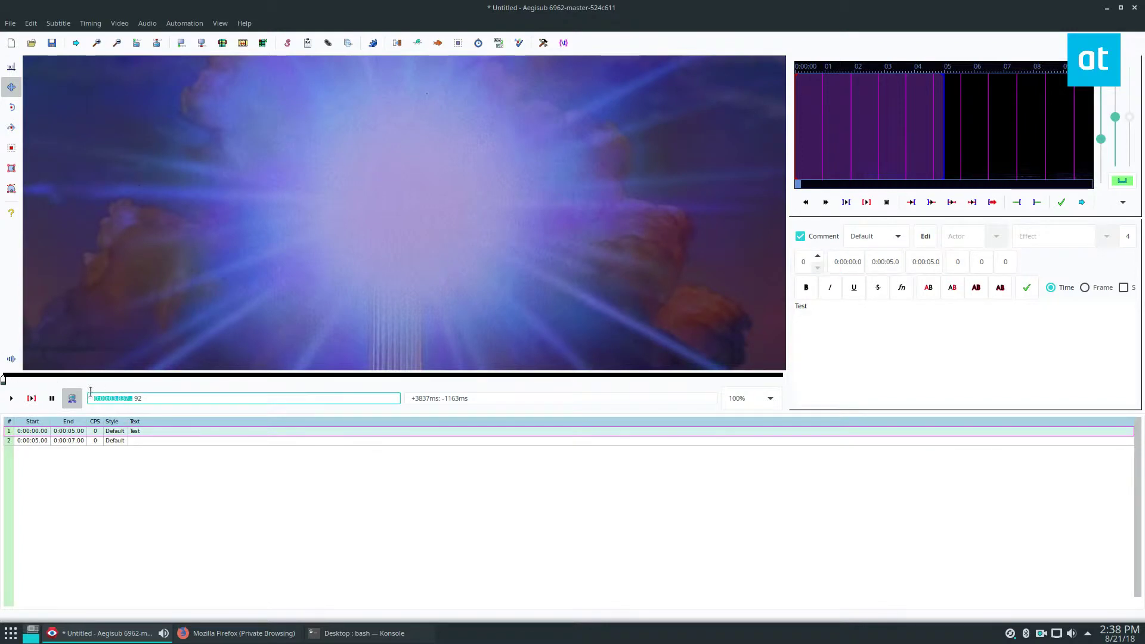
triple_click(859, 262)
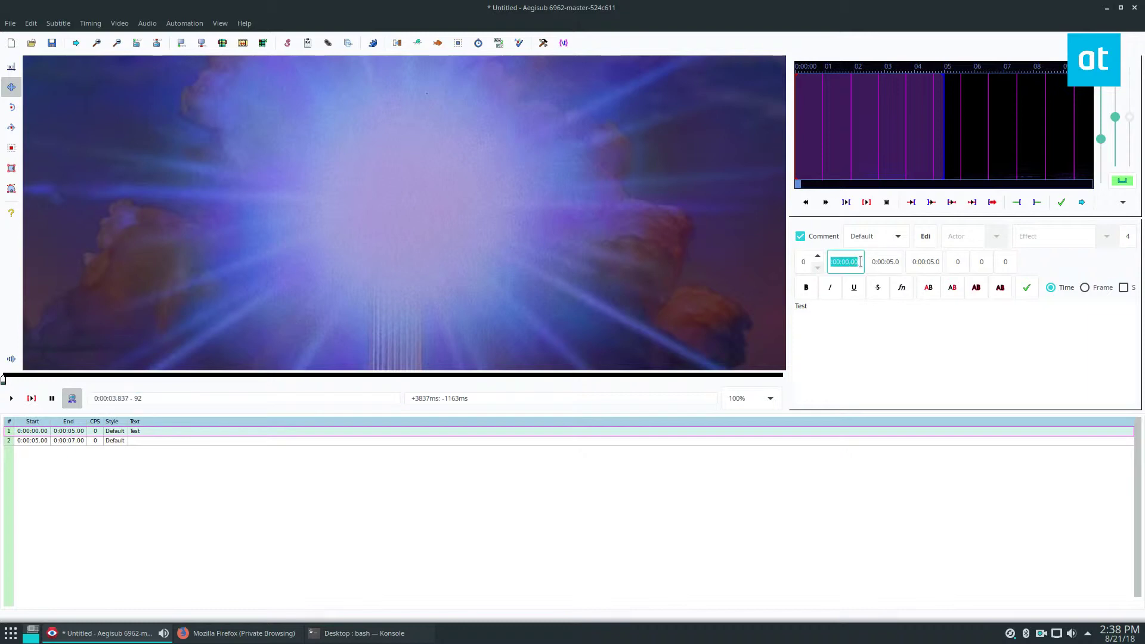
key("Home")
left_click(849, 265)
type("6")
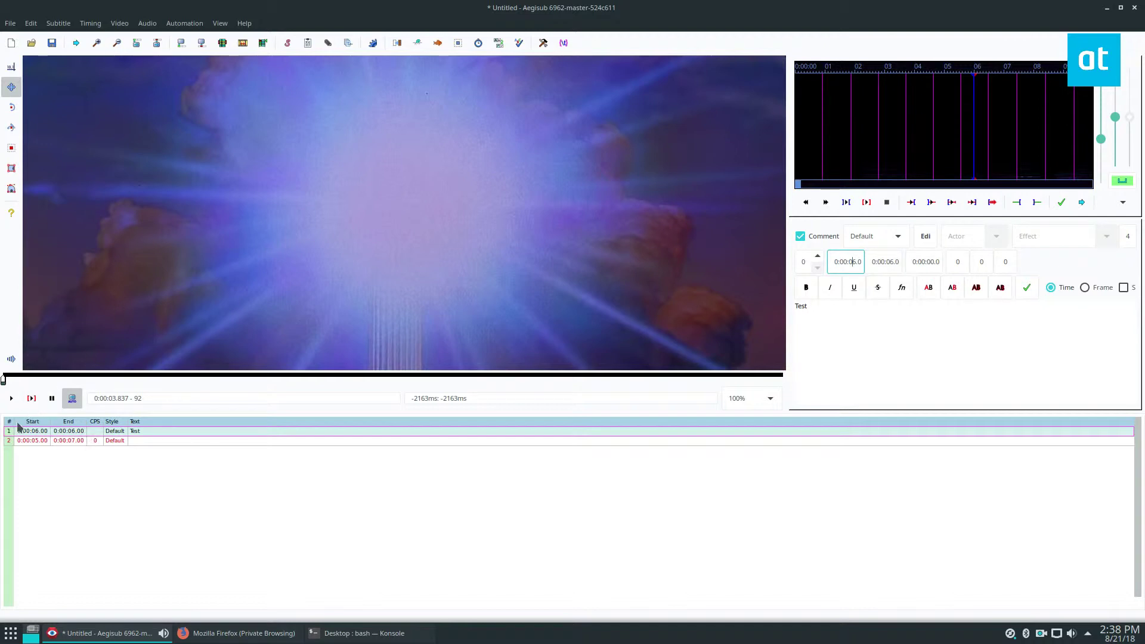
Pause playback and place line 2's position anchor on the video frame.
left_click(11, 398)
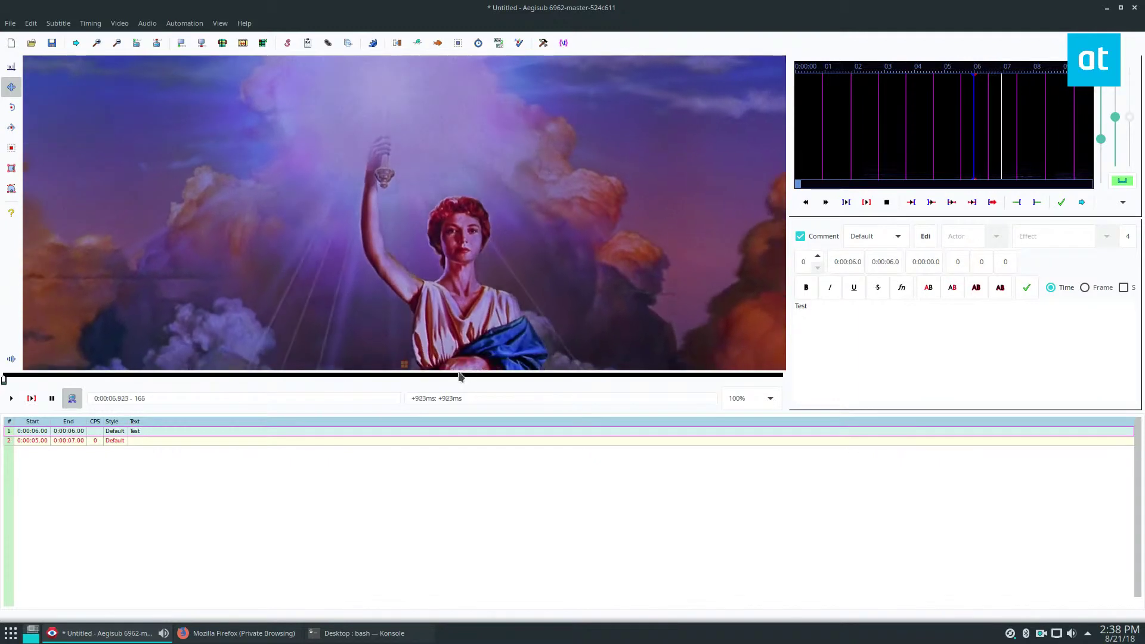
left_click(52, 398)
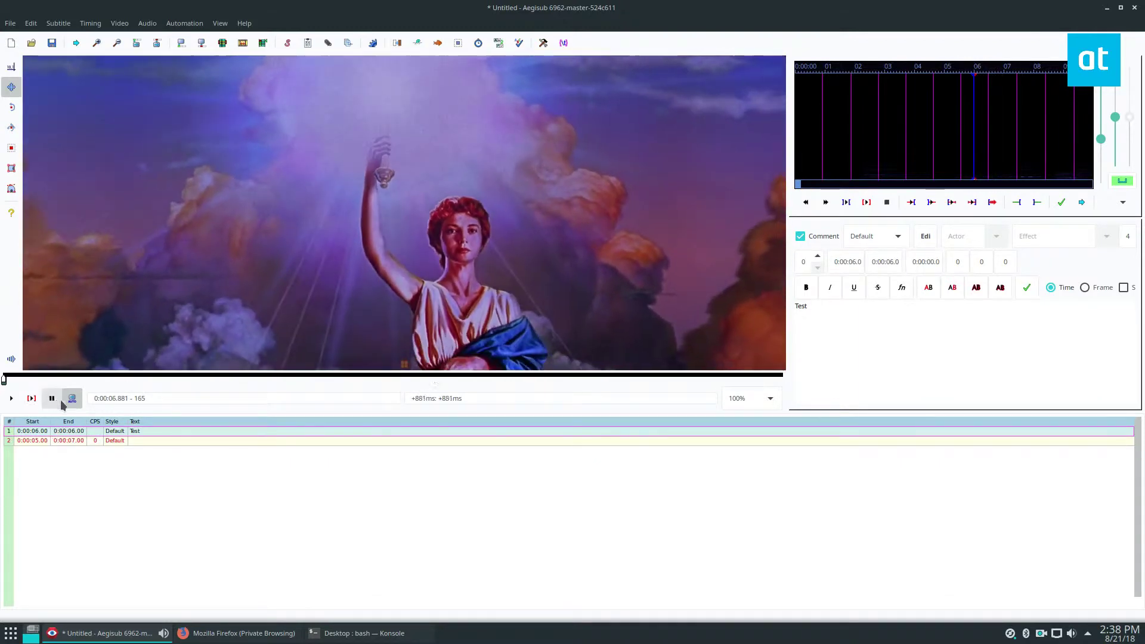
double_click(403, 365)
double_click(357, 342)
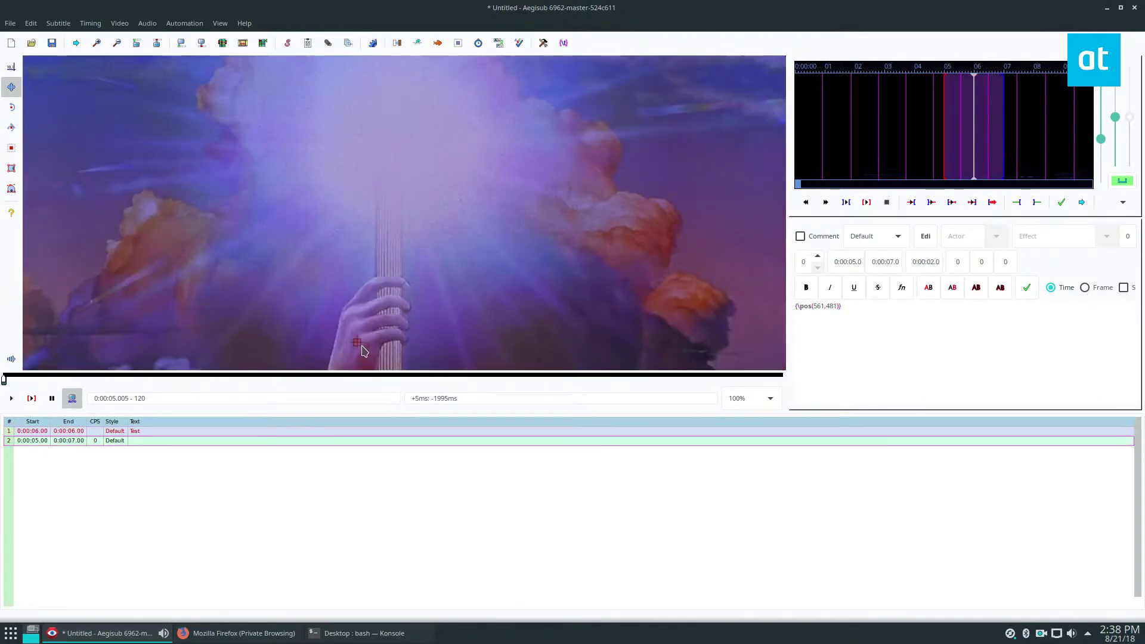
mouse_move(356, 342)
left_mouse_down()
mouse_move(413, 323)
mouse_move(388, 319)
left_mouse_up()
Enter 'This is a test.' as line 2's text and drag it near the frame bottom.
key("BackSpace")
type("This is a test.")
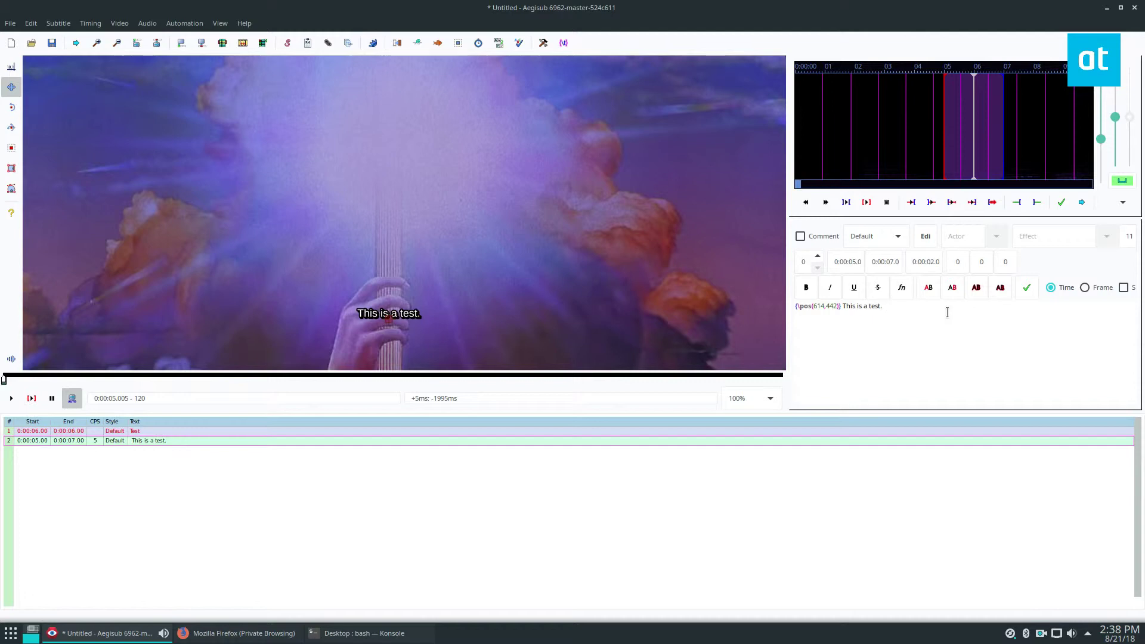
left_click_drag(389, 318, 393, 368)
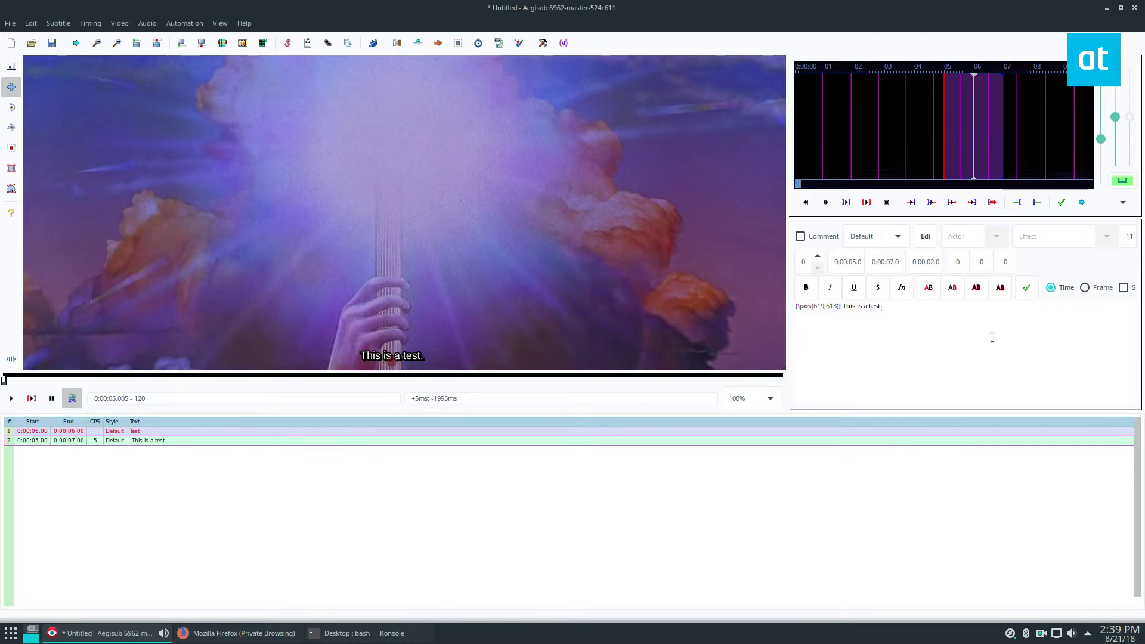
Replace line 2's text after the \pos tag with 'please go to addictivetips.com'.
key("BackSpace")
key("BackSpace")
key("BackSpace")
key("BackSpace")
key("BackSpace")
key("BackSpace")
key("BackSpace")
key("BackSpace")
key("BackSpace")
key("BackSpace")
key("BackSpace")
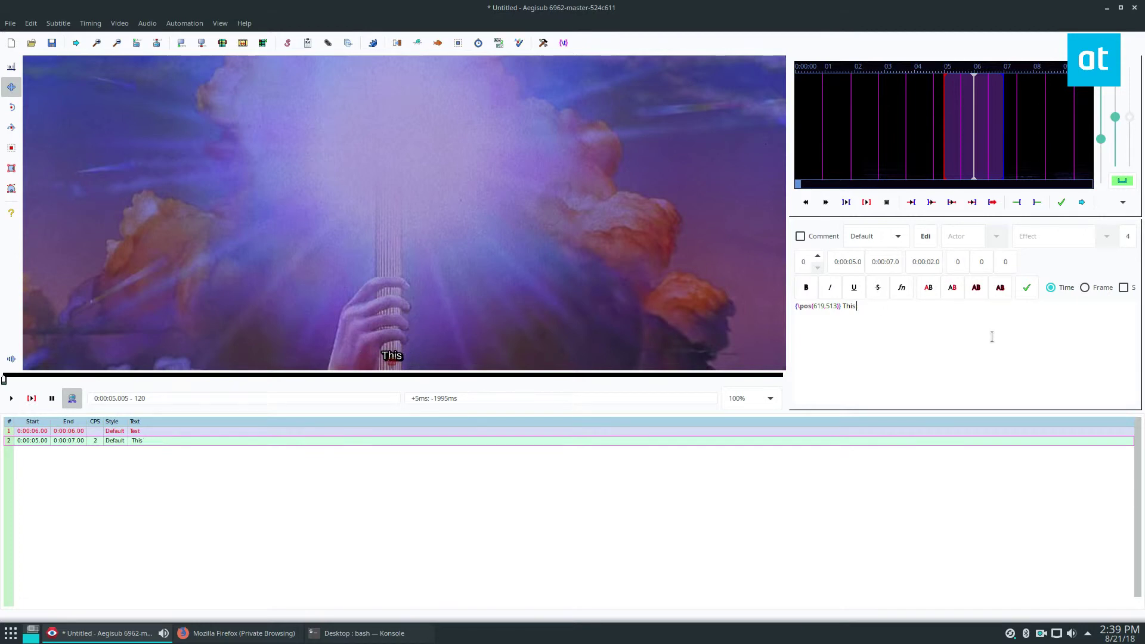
key("BackSpace")
key("BackSpace")
key("BackSpace")
type("he")
key("BackSpace")
key("BackSpace")
type("lease go to addictivetips.com")
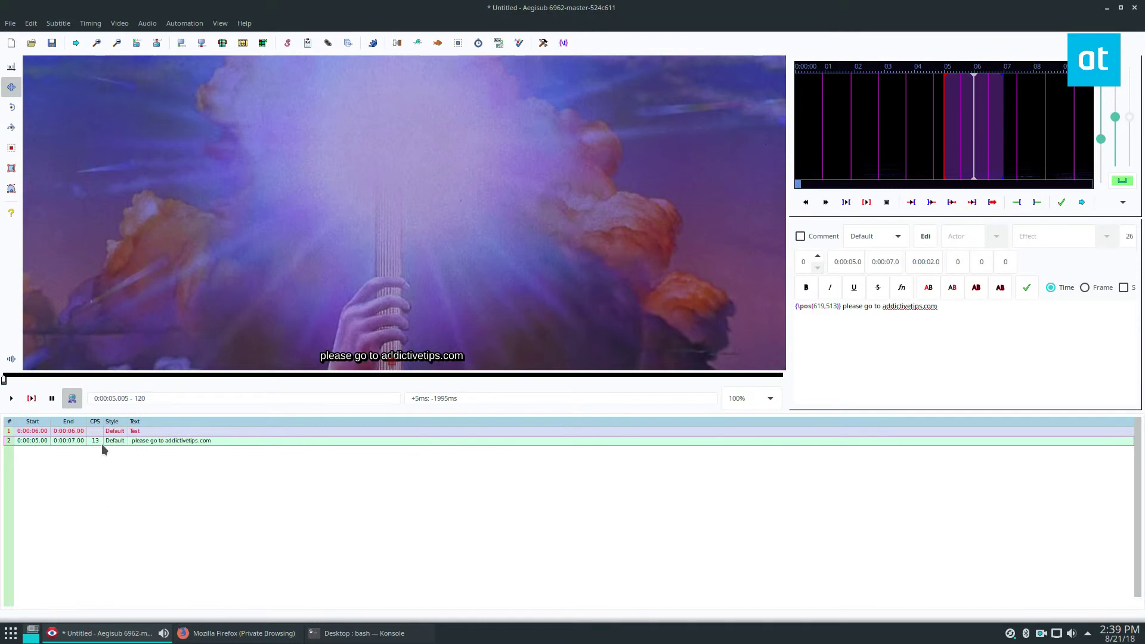
Commit the addictivetips line, reselect the Test line, play the video, then seek back to the start.
left_click(1027, 287)
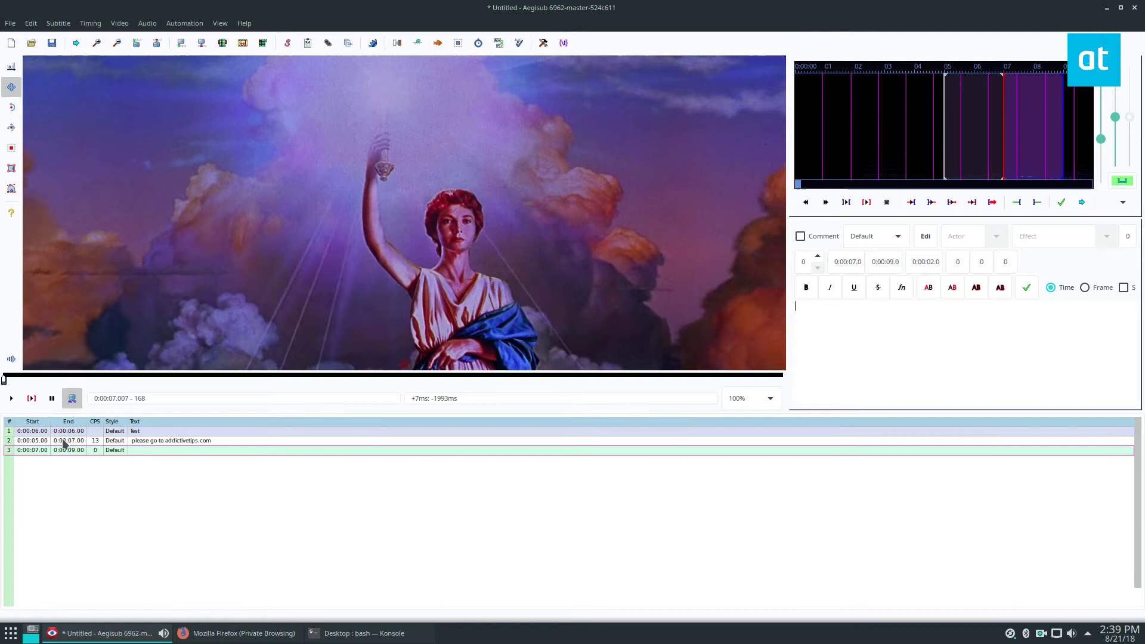
left_click(40, 441)
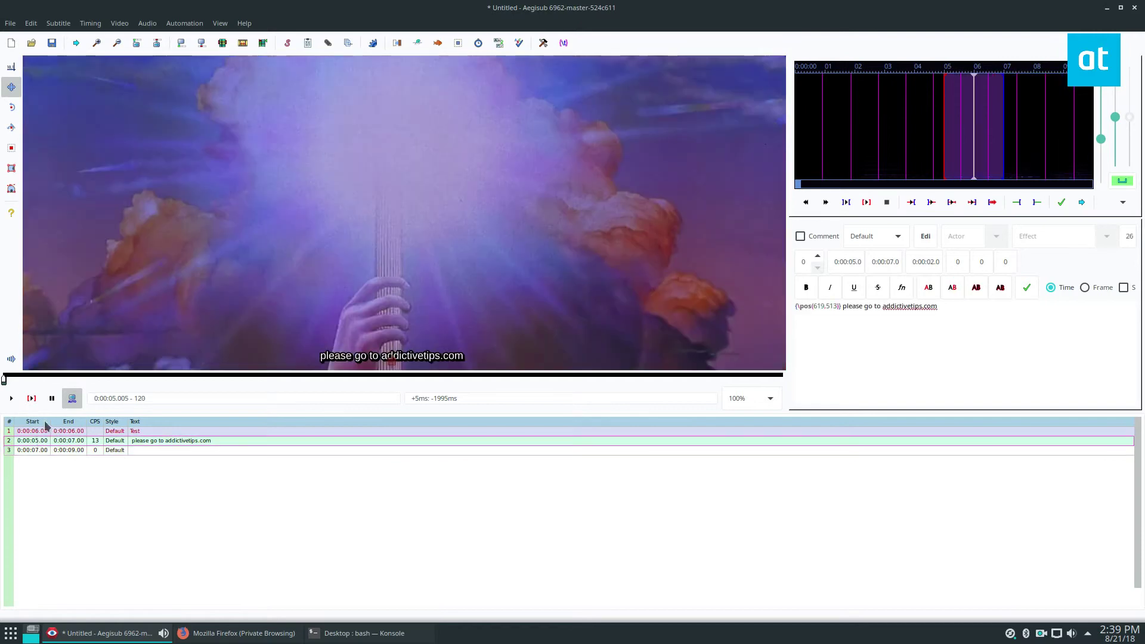
left_click(31, 432)
left_click(11, 399)
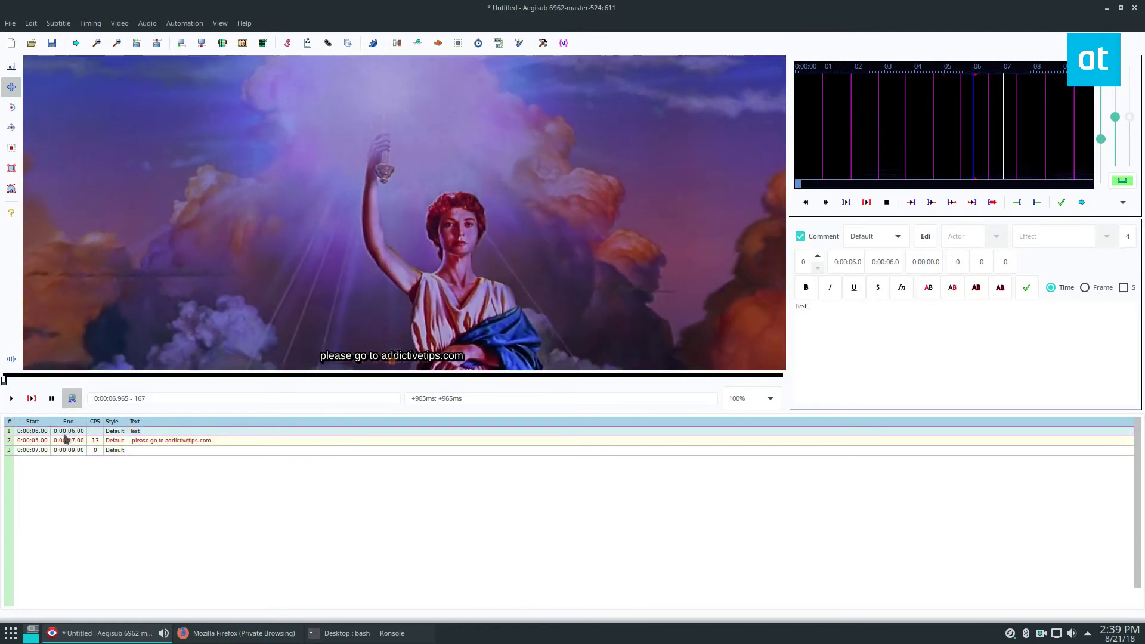
left_click(5, 376)
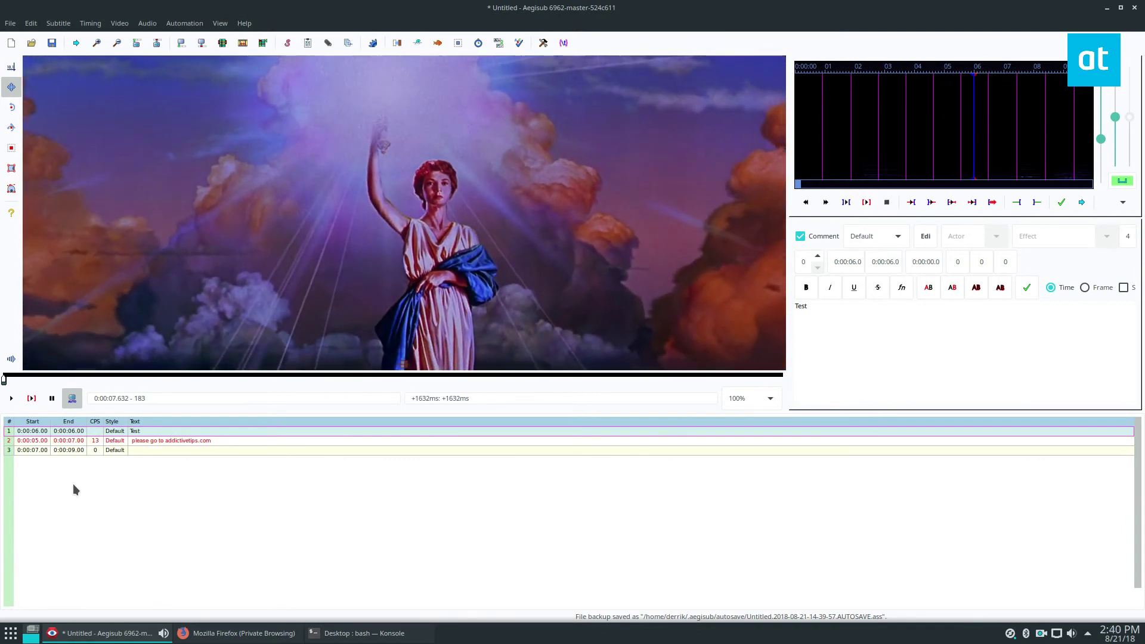
Take the Aegisub window out of full screen, then maximize it again.
left_click_drag(827, 4, 878, 107)
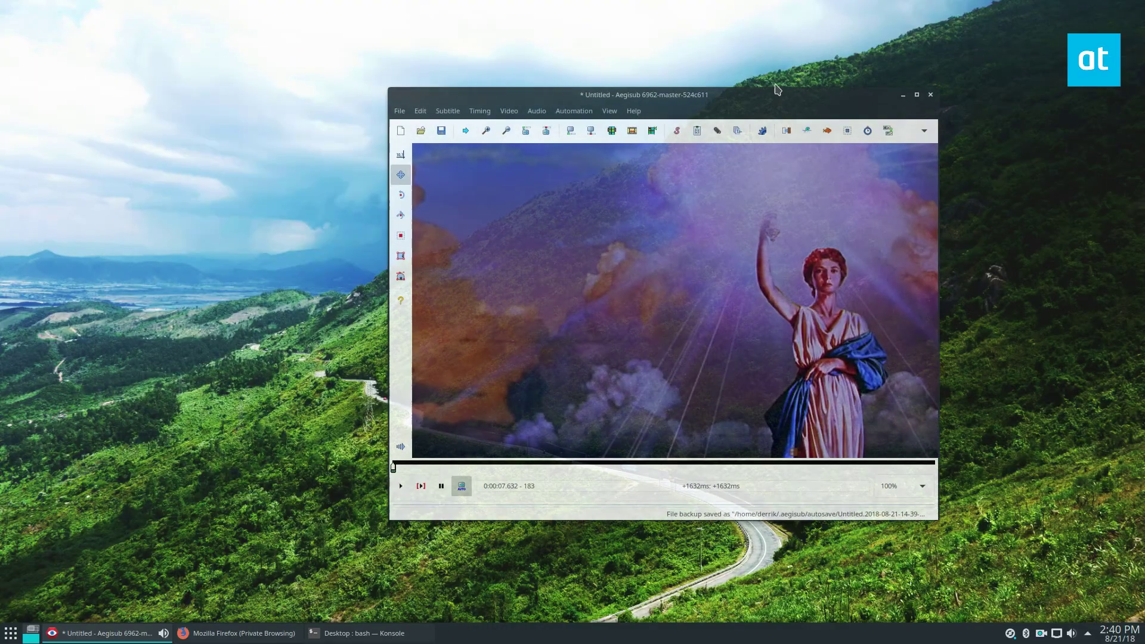
left_click(916, 94)
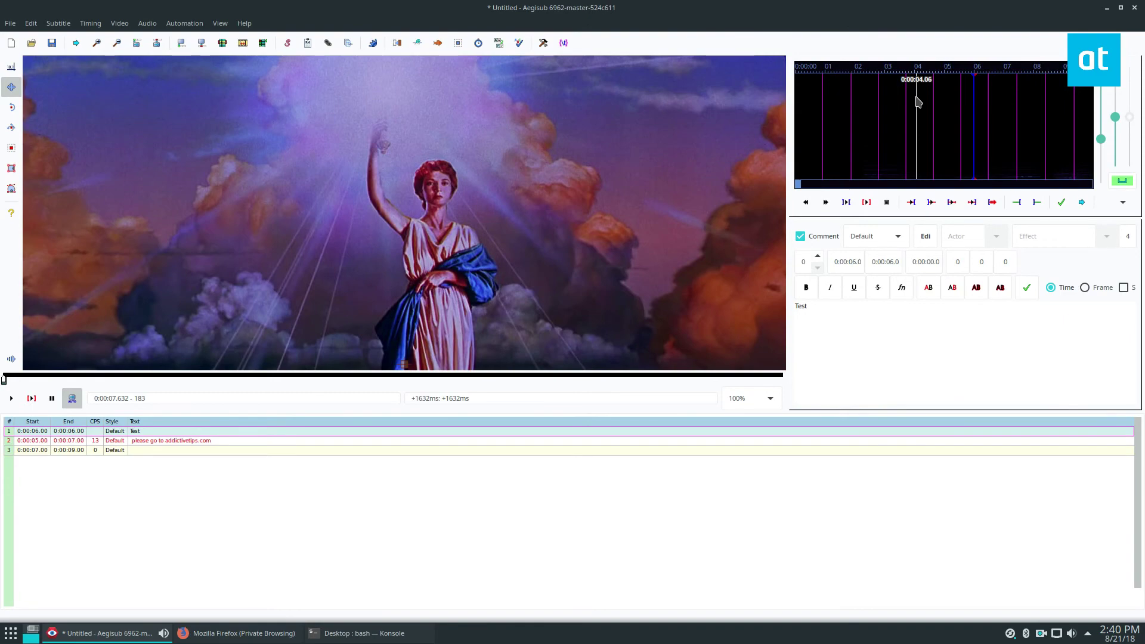
Minimize Aegisub and open the screen recorder's tray menu.
left_click(1107, 7)
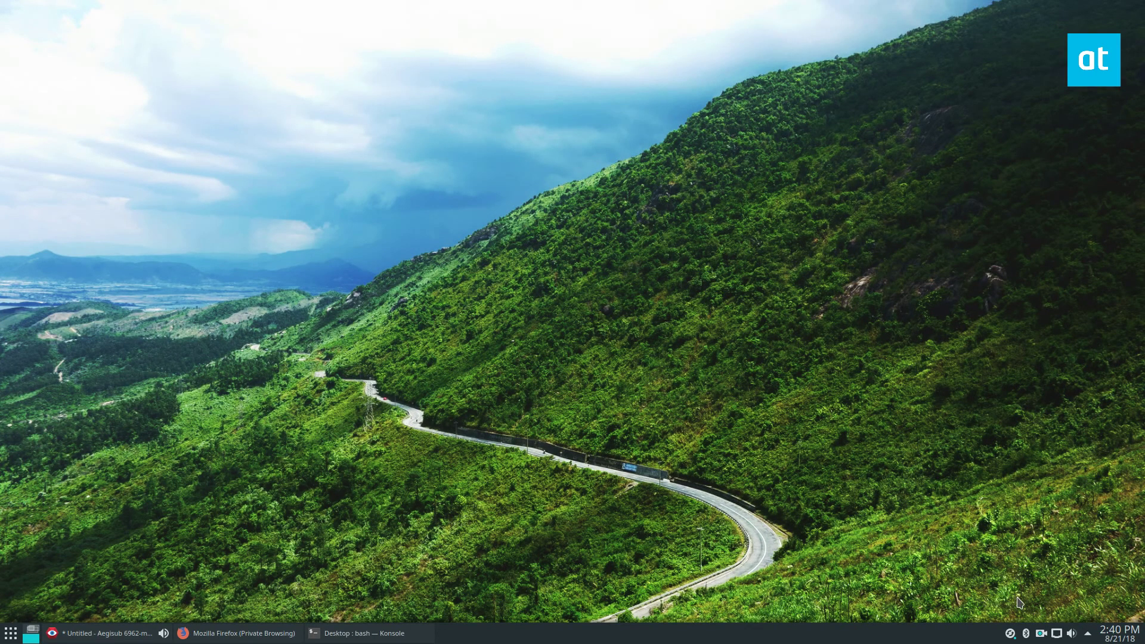
right_click(1041, 633)
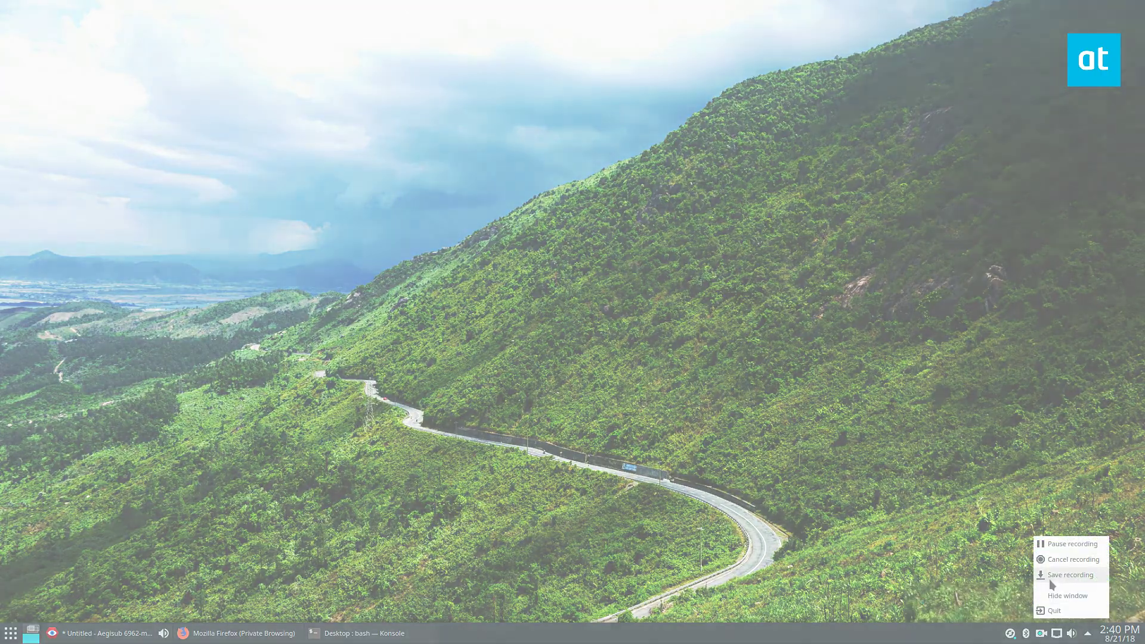